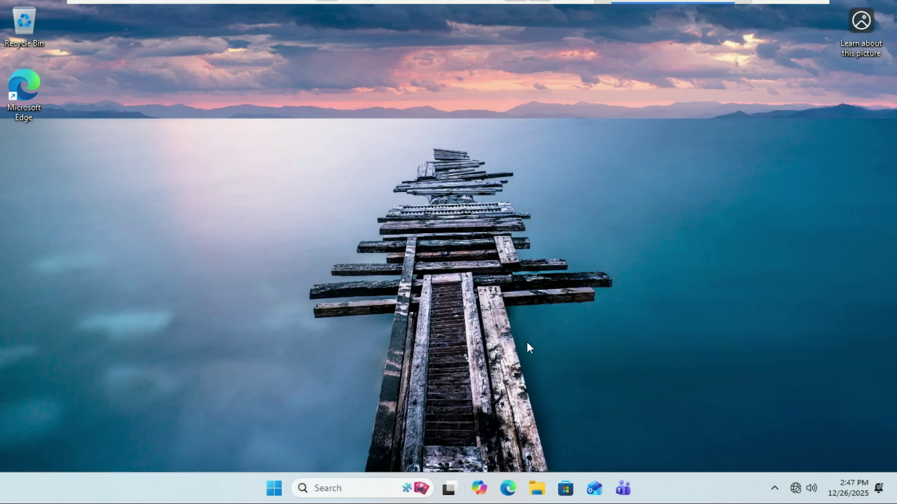
Step: Open the About page under System in Windows Settings
click(276, 490)
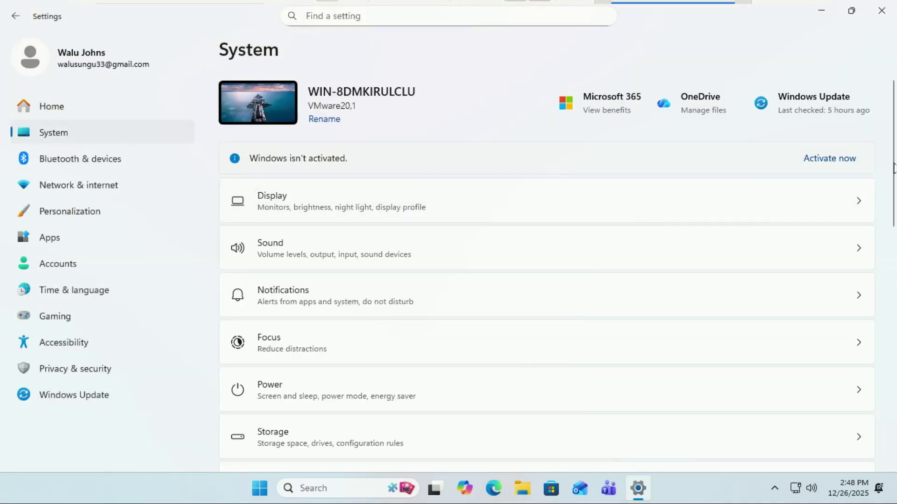
drag(893, 168, 893, 437)
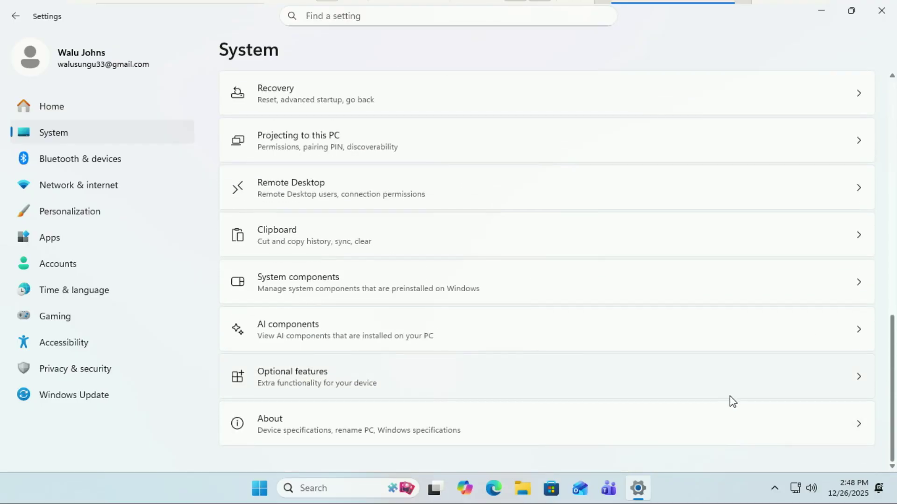
click(685, 425)
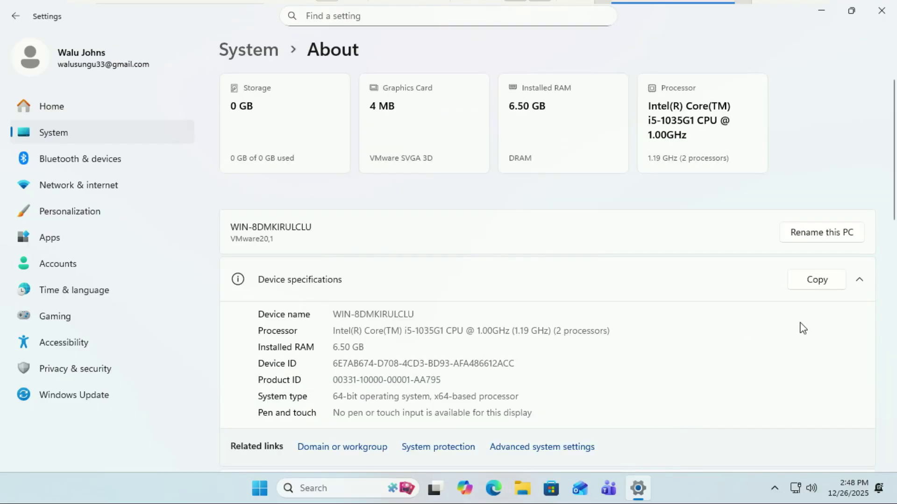
Step: Confirm Windows 11 Pro 25H2 build 26220.7523, then open ViVeTool's GitHub releases page
scroll(806, 324, down, 5)
scroll(546, 271, down, 1)
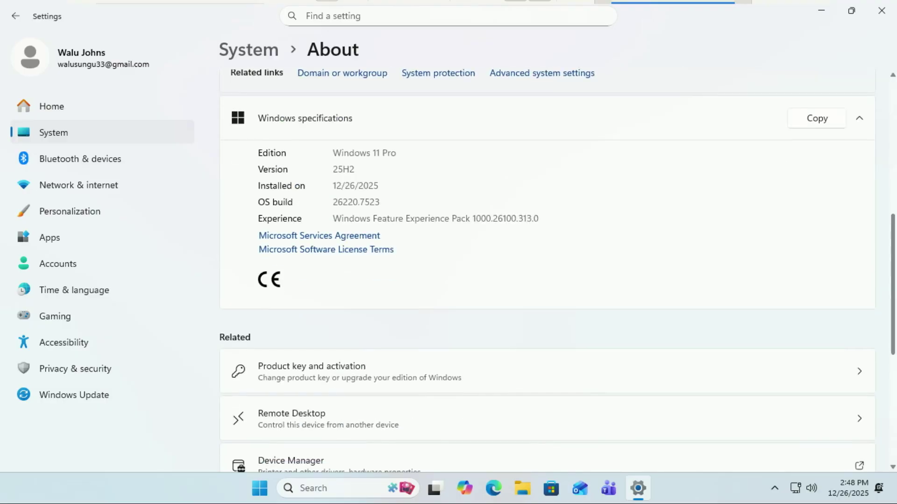
scroll(705, 365, up, 1)
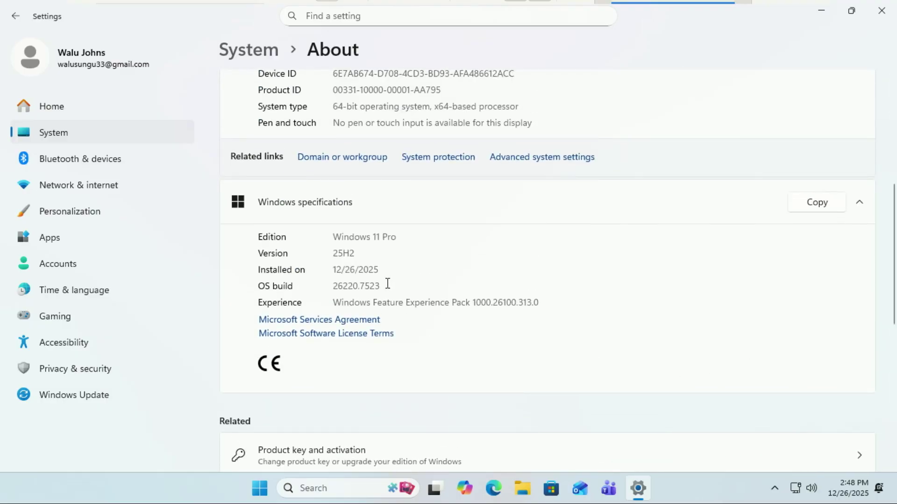
drag(386, 286, 336, 286)
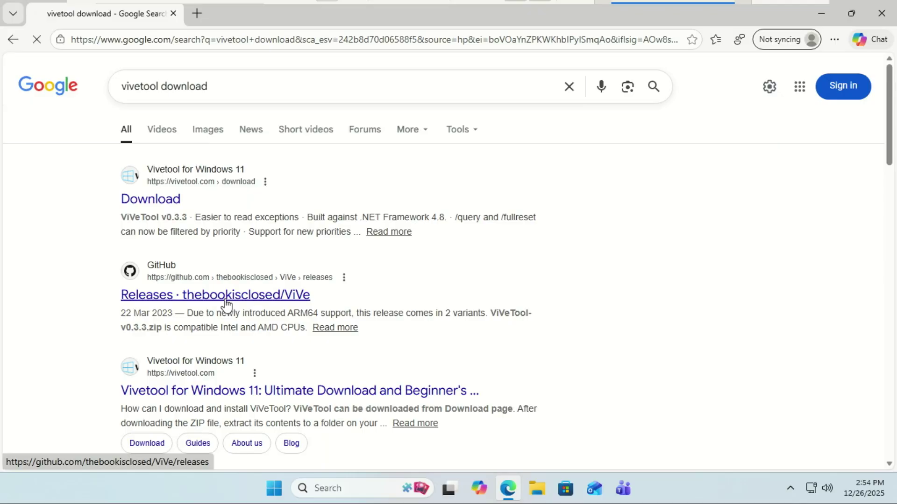
click(226, 304)
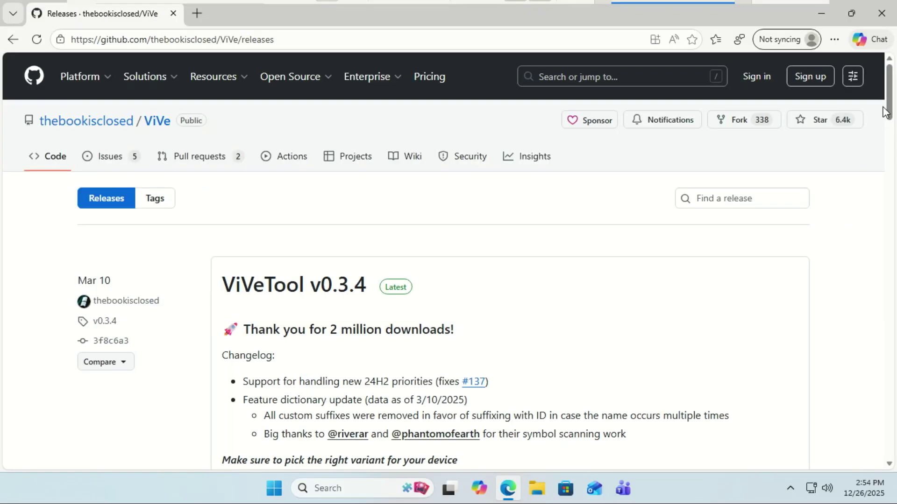
Step: Download ViVeTool-v0.3.4-IntelAmd.zip from the v0.3.4 release assets
drag(890, 99, 892, 147)
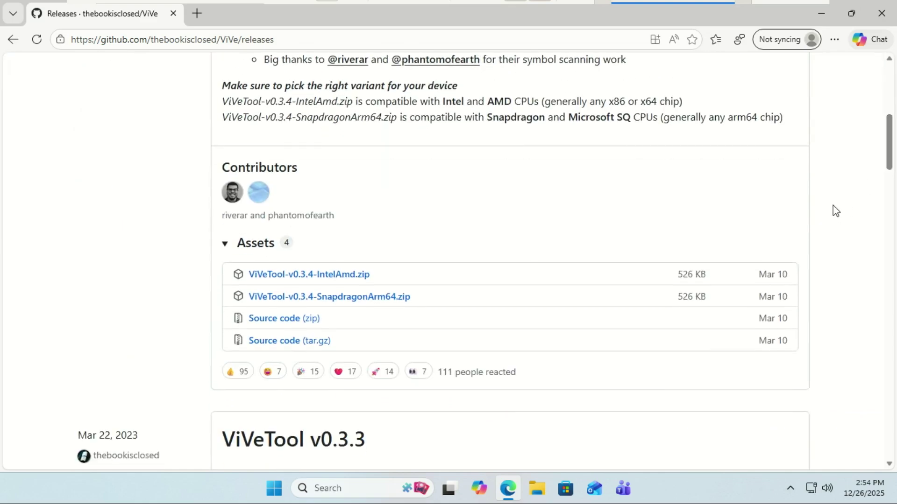
click(356, 276)
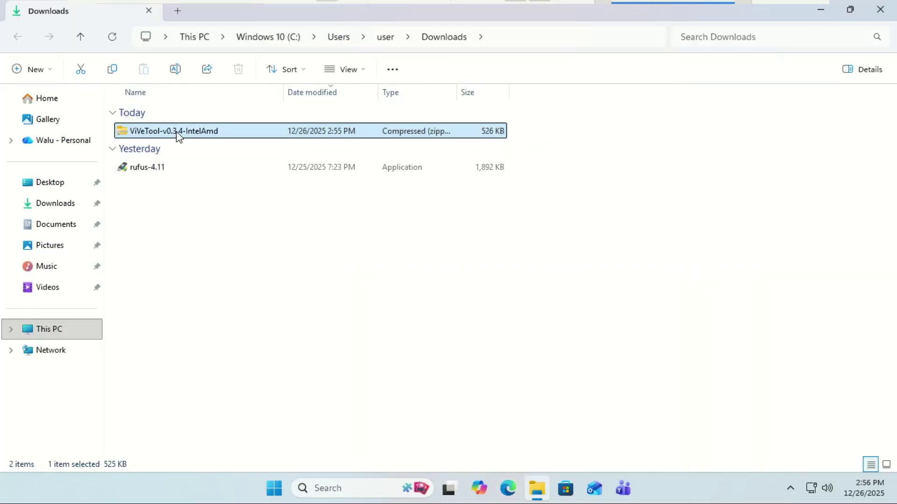
Step: Extract ViVeTool-v0.3.4-IntelAmd.zip to its default folder in Downloads
right_click(177, 136)
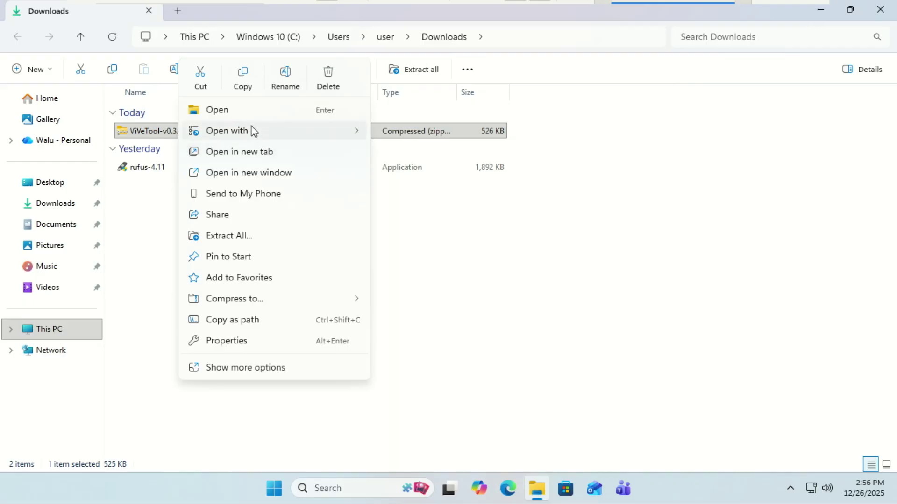
click(257, 238)
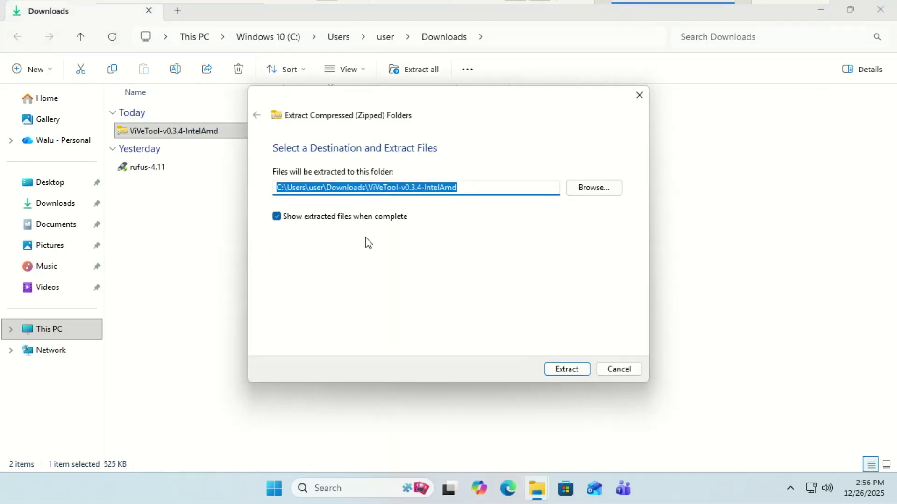
click(567, 368)
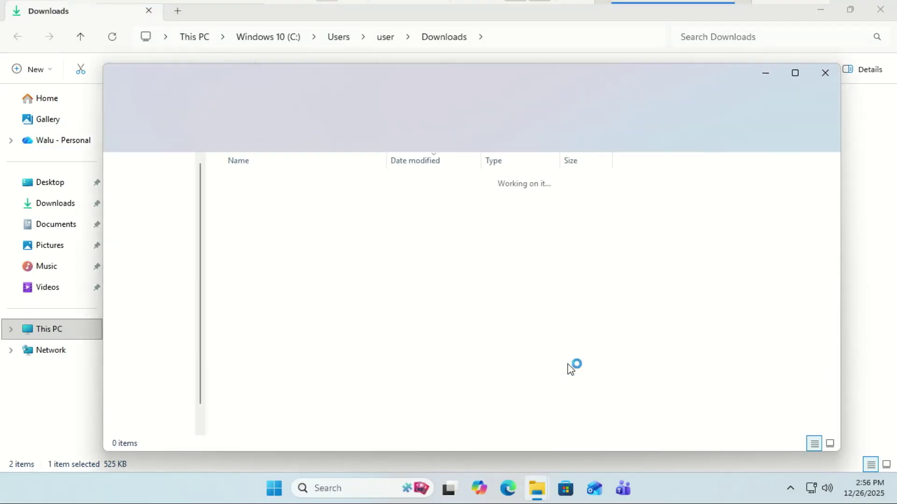
key(alt+Up)
Step: Rename the ViVeTool-v0.3.4-IntelAmd folder to 'ViVeTool' by removing the version suffix
right_click(311, 218)
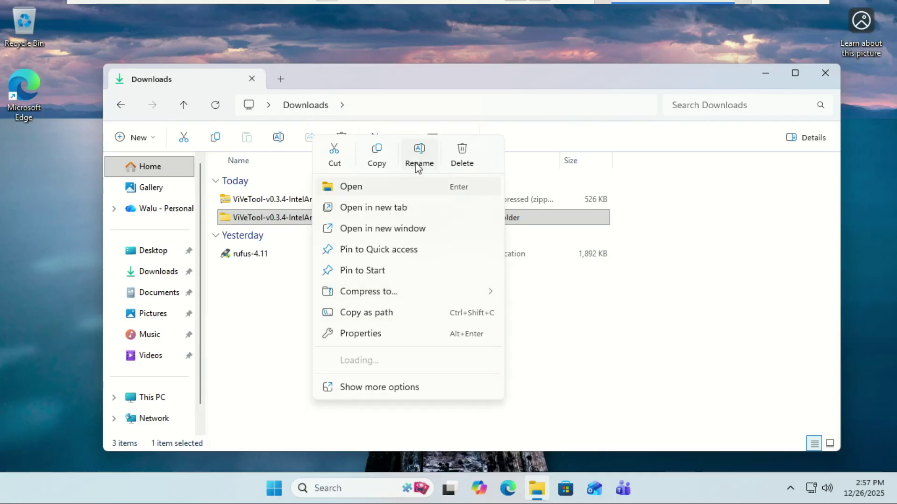
click(418, 161)
click(333, 219)
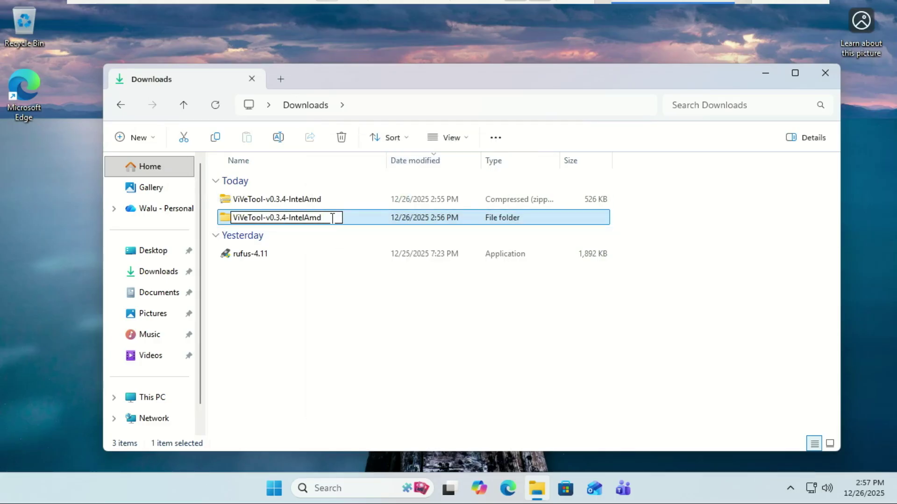
key(BackSpace)
key(BackSpace)
key(BackSpace)
key(BackSpace)
key(BackSpace)
key(BackSpace)
key(BackSpace)
key(BackSpace)
key(BackSpace)
key(BackSpace)
key(BackSpace)
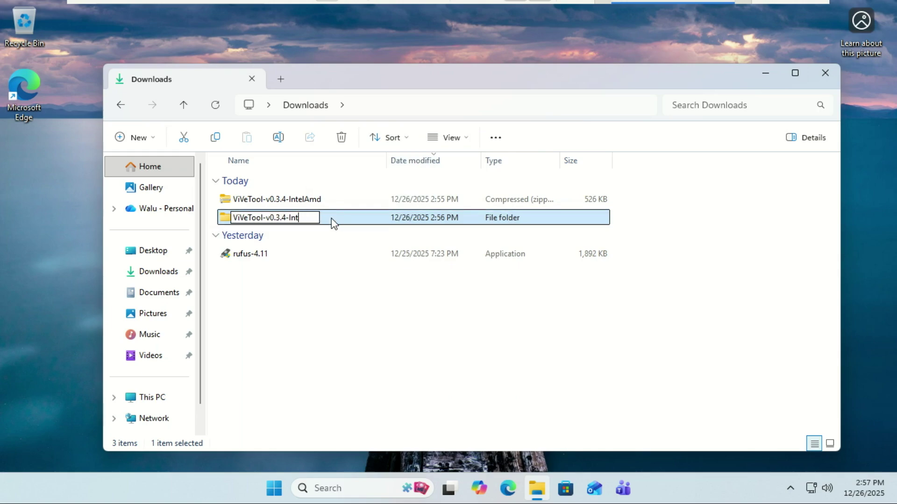
key(BackSpace)
key(BackSpace)
key(BackSpace)
key(BackSpace)
key(BackSpace)
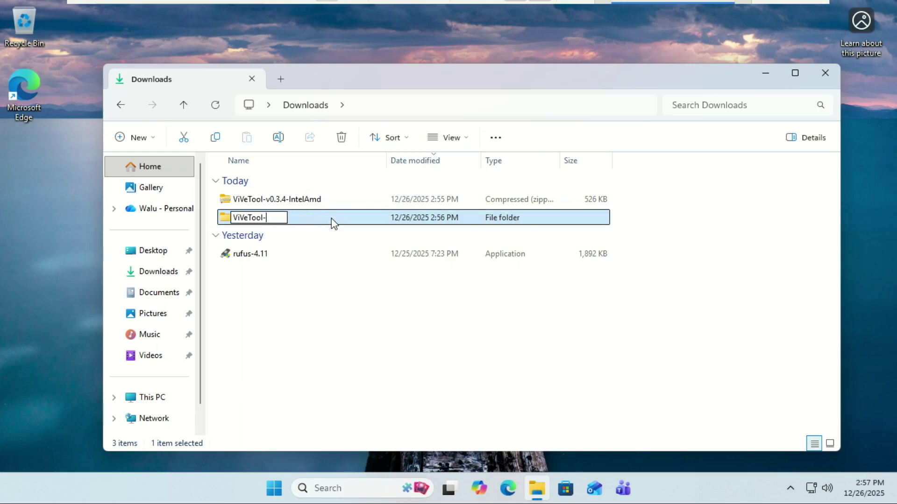
key(Return)
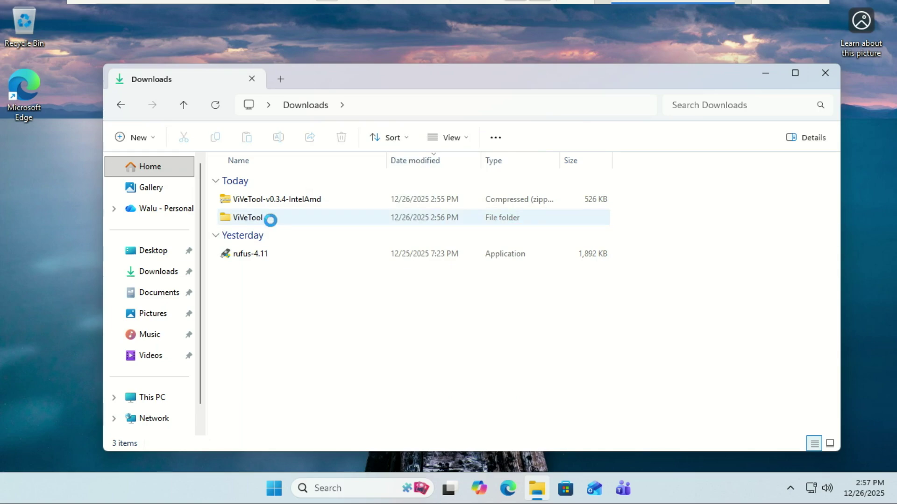
Step: Move the ViVeTool folder to the root of the C: drive
right_click(264, 218)
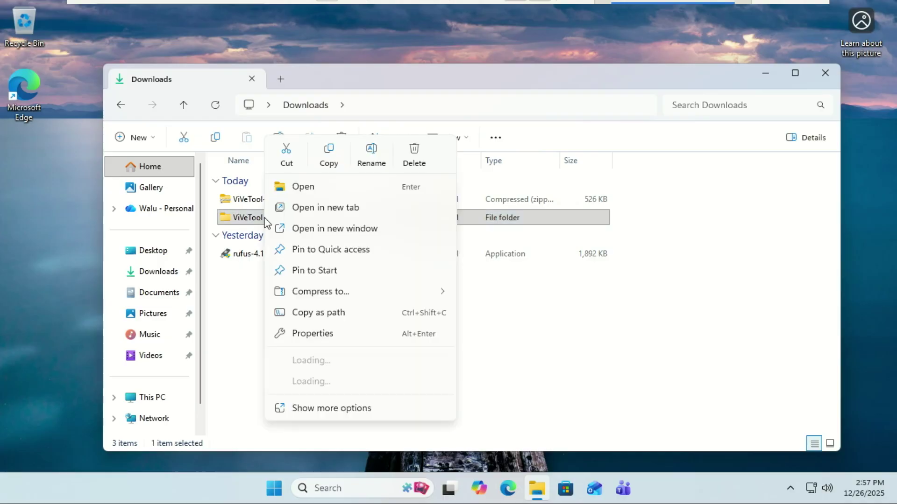
click(281, 156)
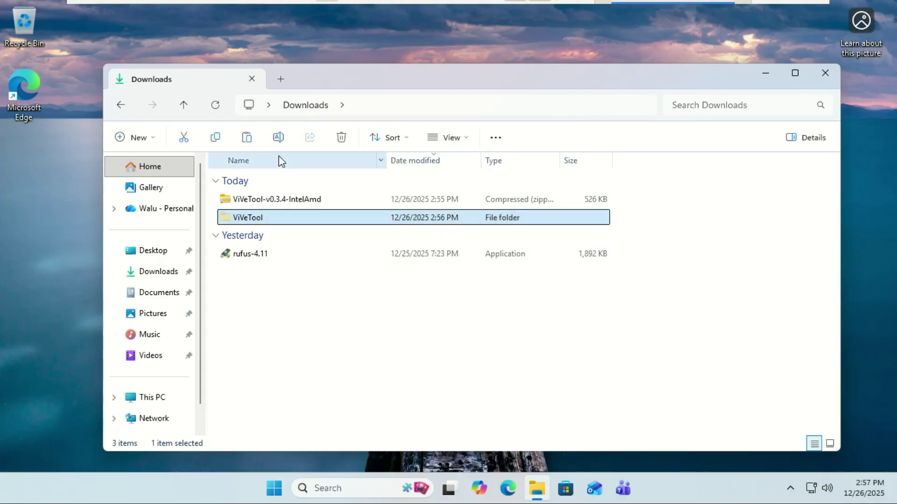
click(158, 400)
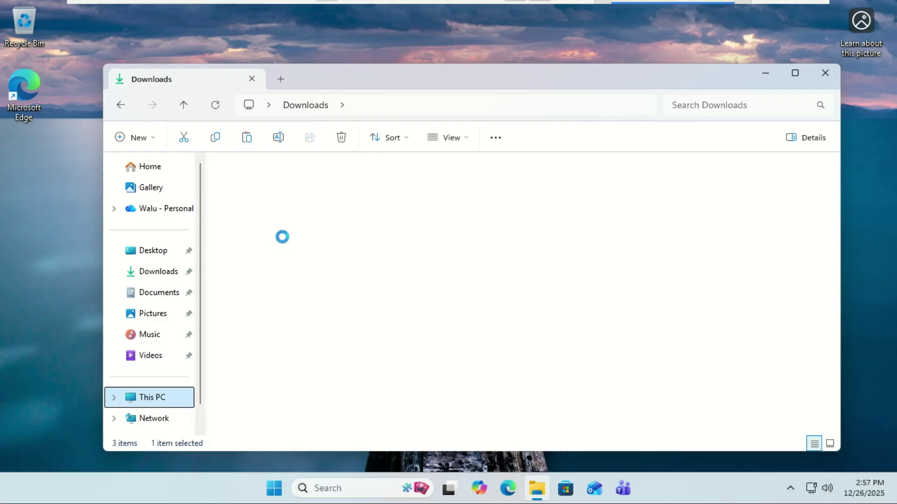
double_click(268, 184)
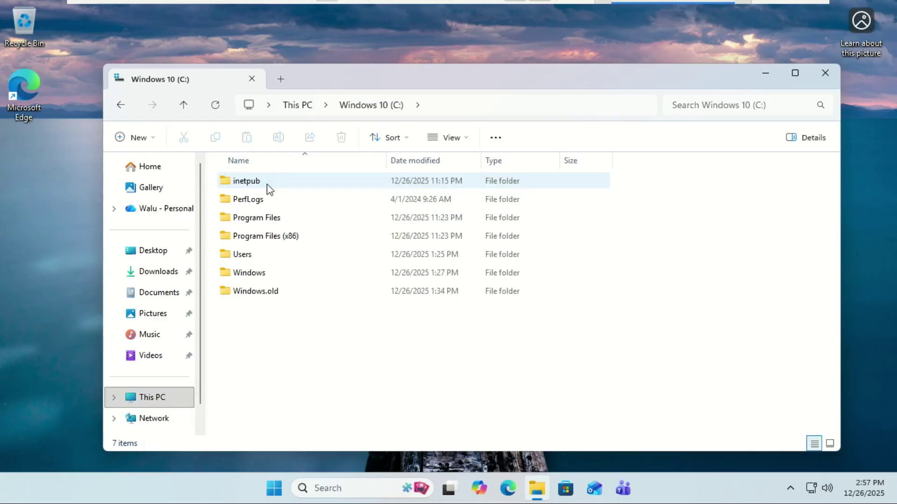
right_click(248, 348)
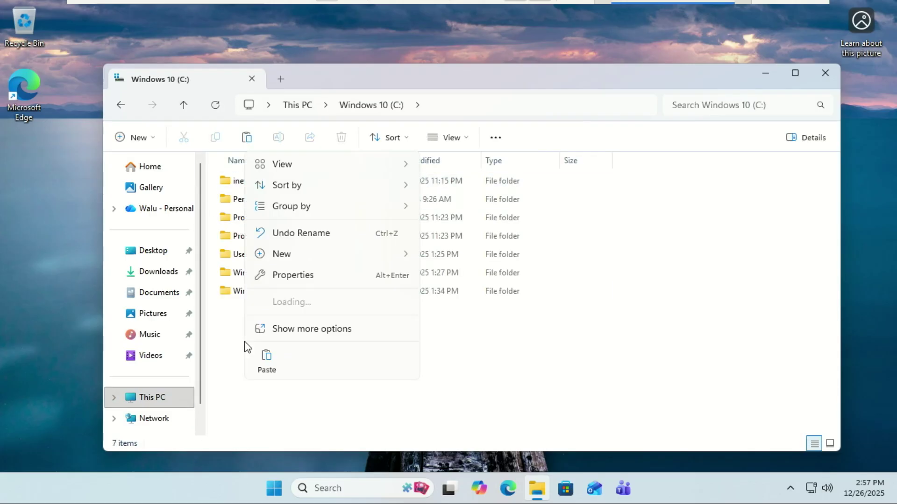
click(259, 363)
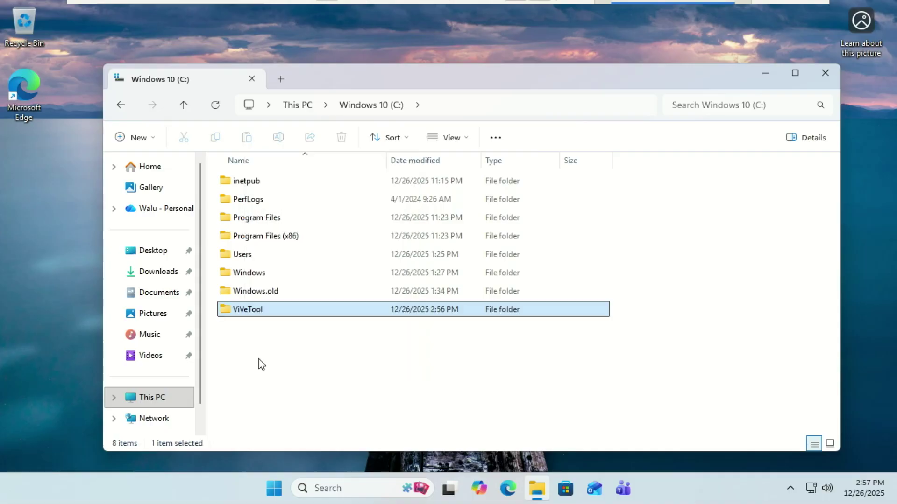
Step: Open the ViVeTool folder and copy its path C:\ViVeTool
double_click(280, 309)
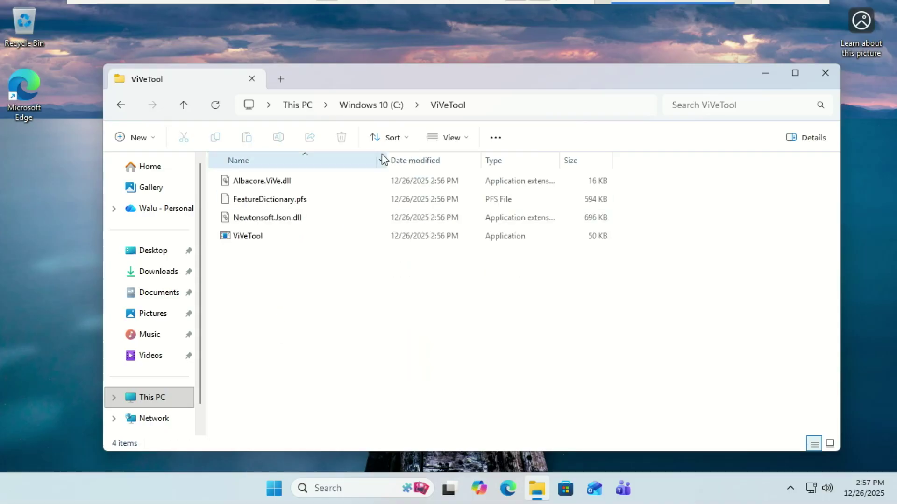
click(473, 100)
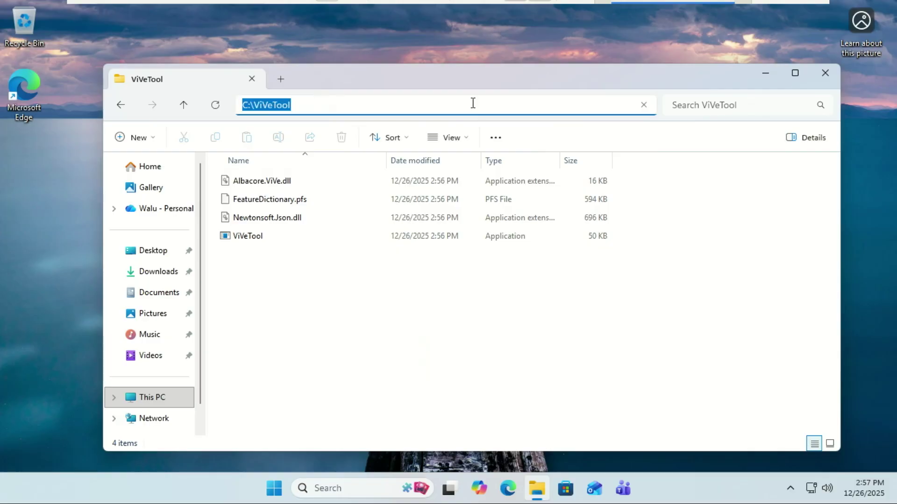
right_click(269, 106)
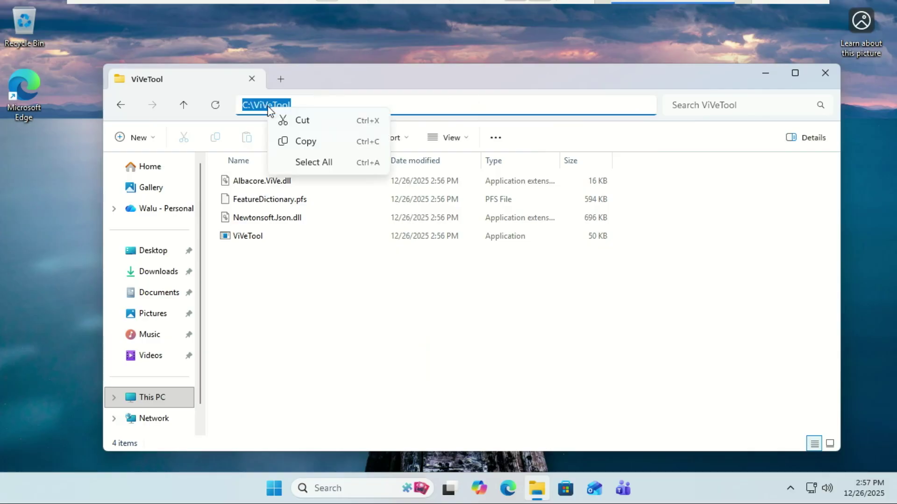
click(302, 140)
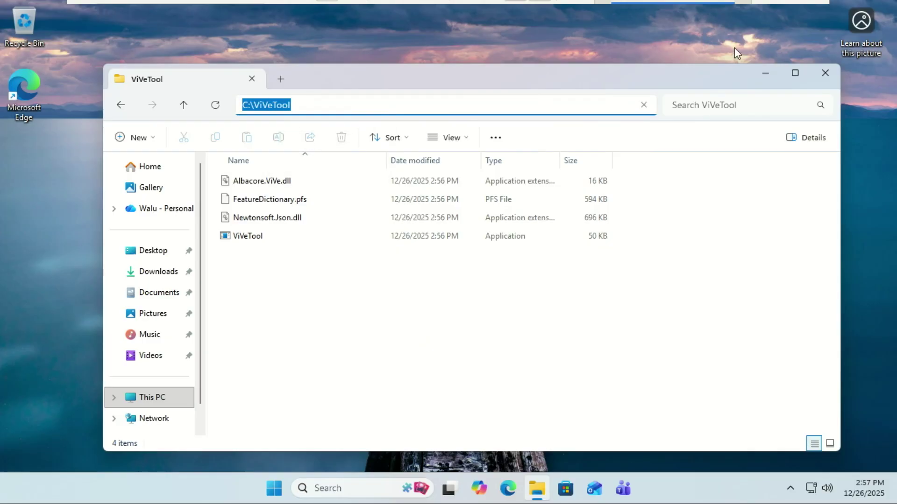
Step: Close File Explorer and run Command Prompt as administrator from a 'cmd' search
click(825, 72)
click(318, 488)
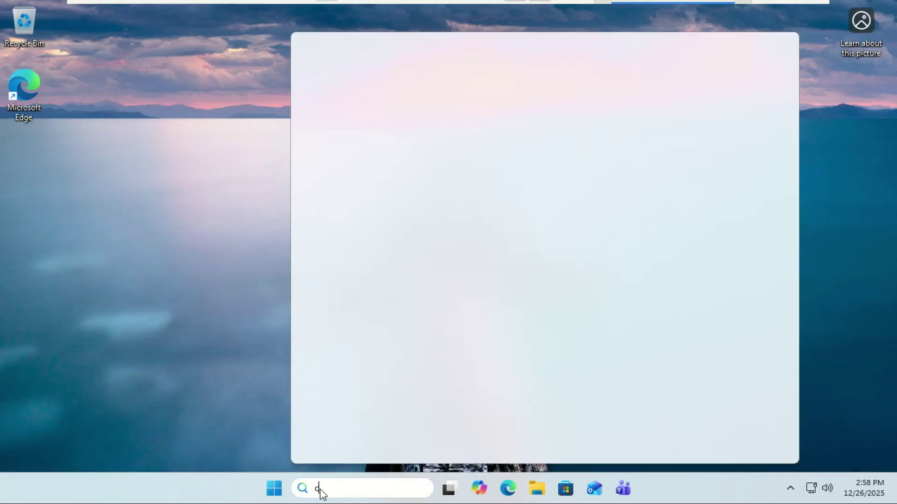
text(cmd)
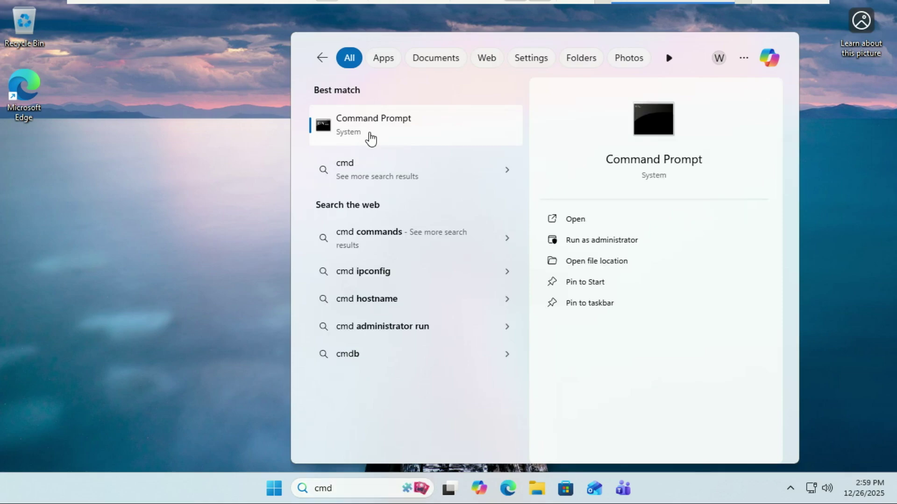
right_click(372, 138)
click(410, 156)
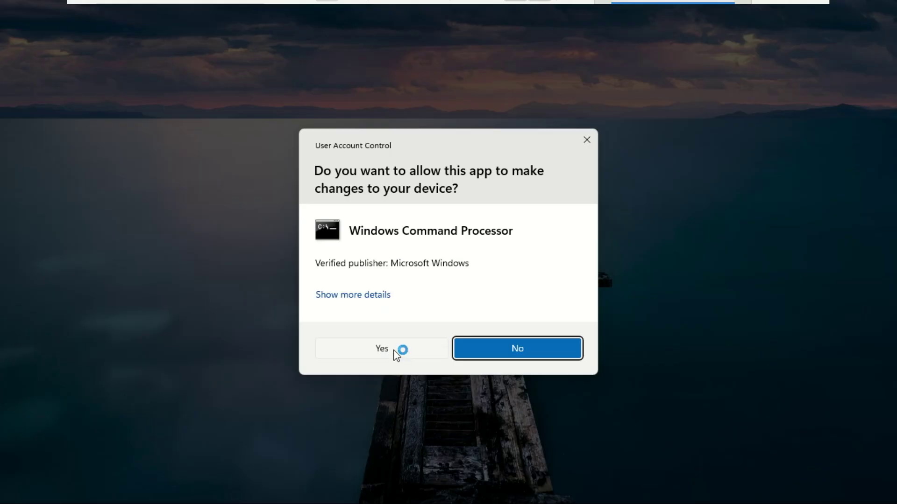
Step: Approve the admin prompt, cd to C:\ViVeTool, and enable IDs 57156807, 57259990, 58381341, 58527096
click(397, 351)
click(353, 243)
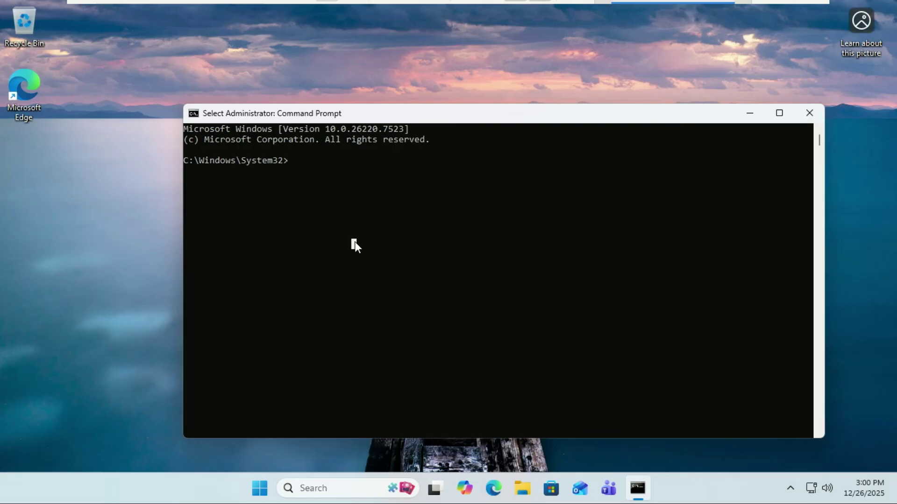
text(cd)
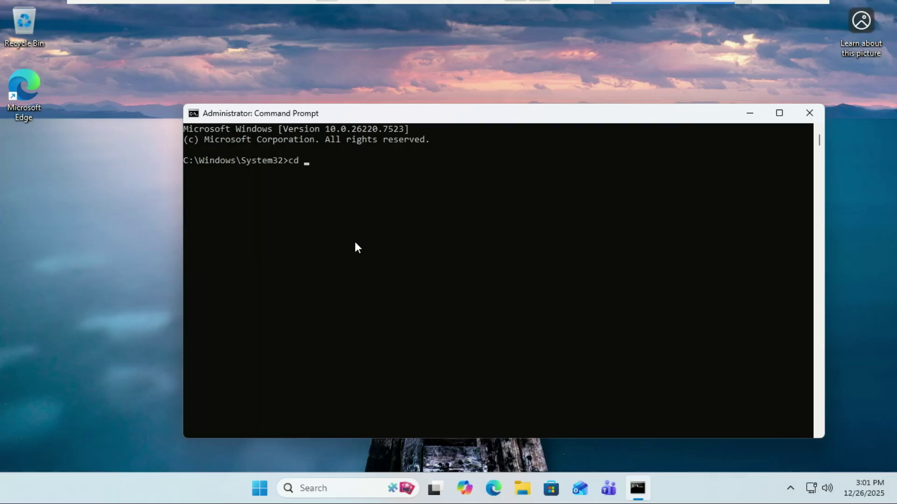
key(ctrl+v)
key(Return)
key(ctrl+v)
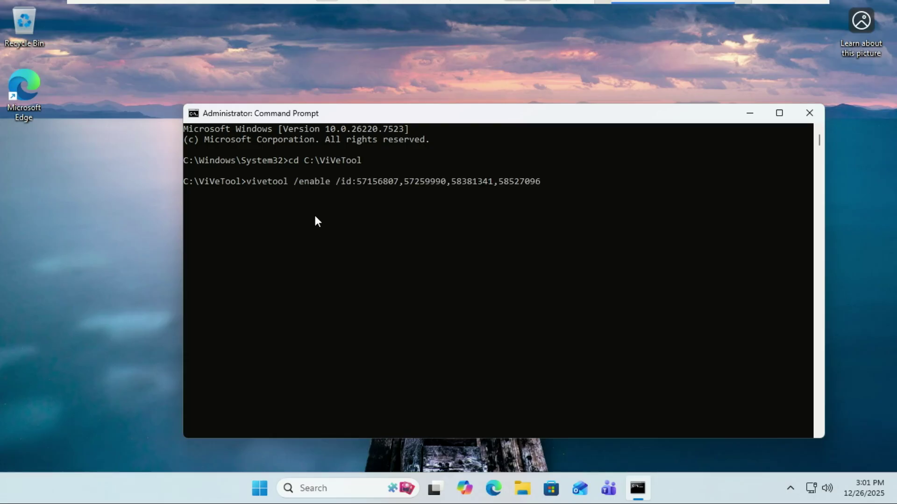
key(Return)
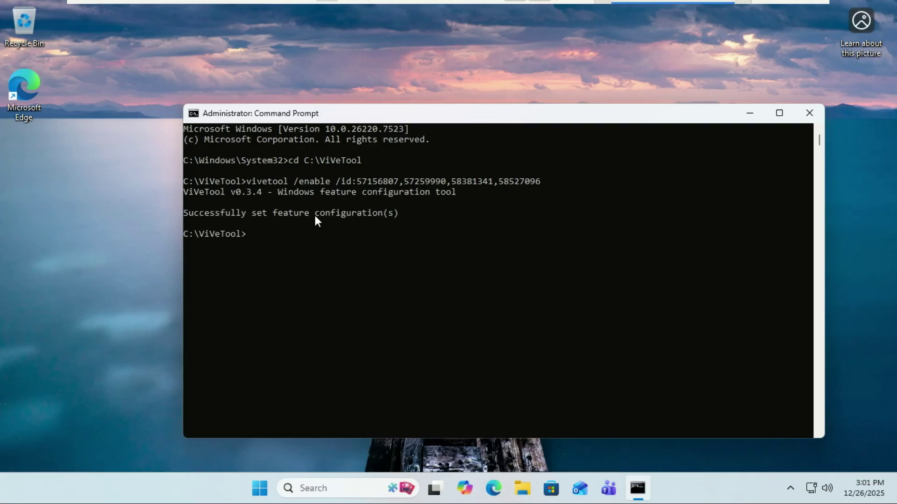
Step: Run vivetool /enable separately for IDs 59359094 and 58978959
key(ctrl+v)
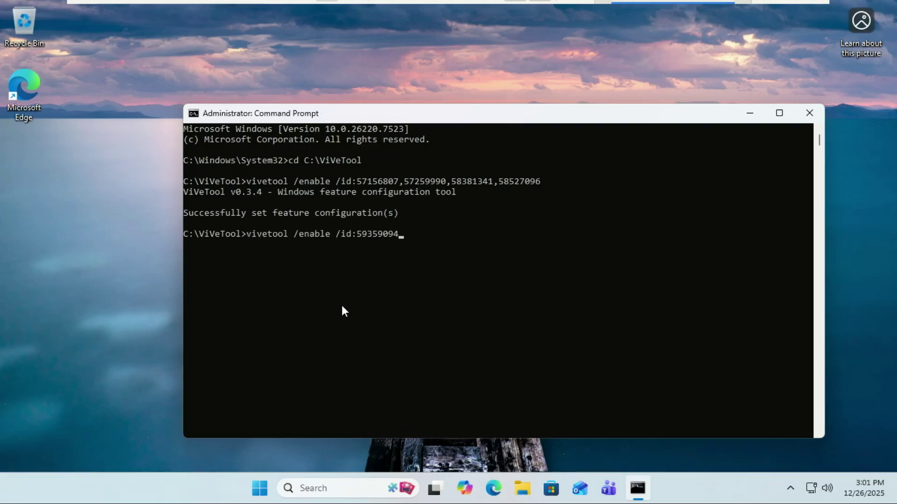
key(Return)
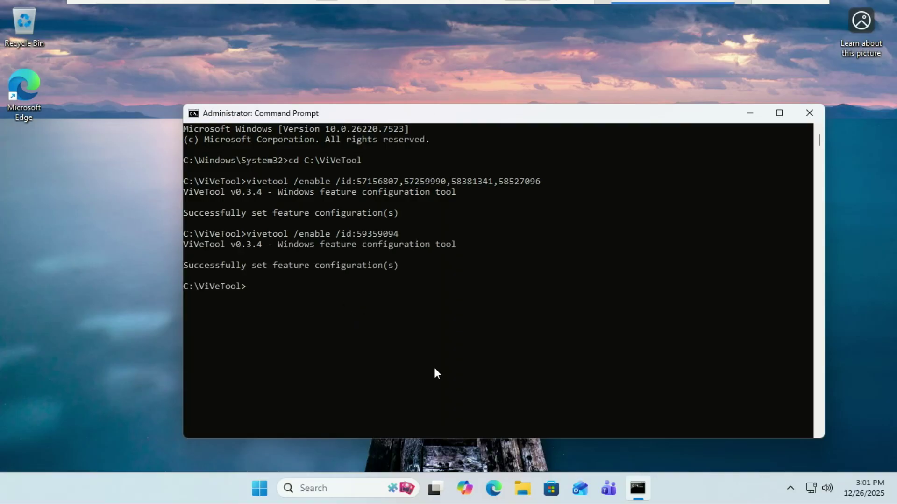
key(ctrl+v)
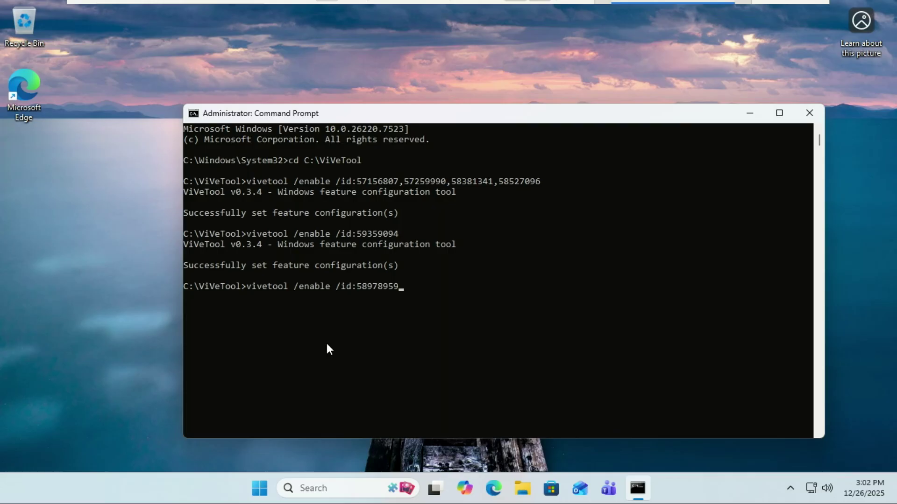
key(Return)
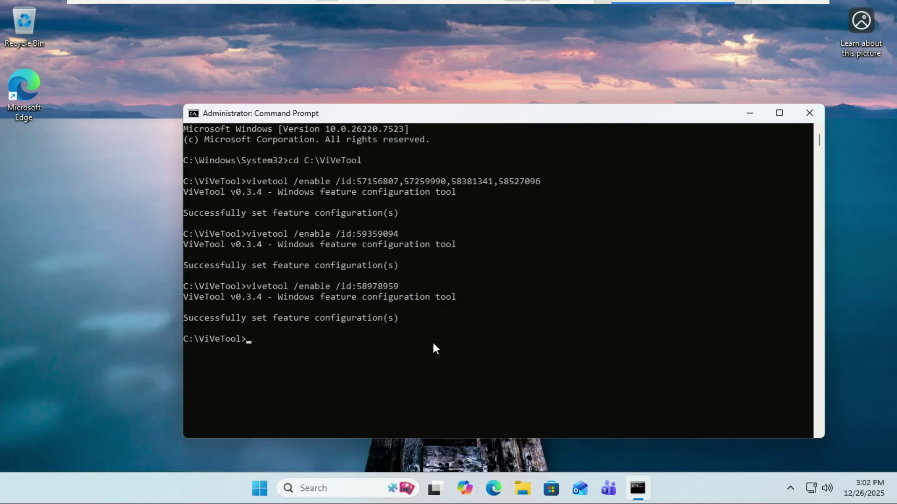
Step: Restart the PC from the Start menu's power options
click(261, 490)
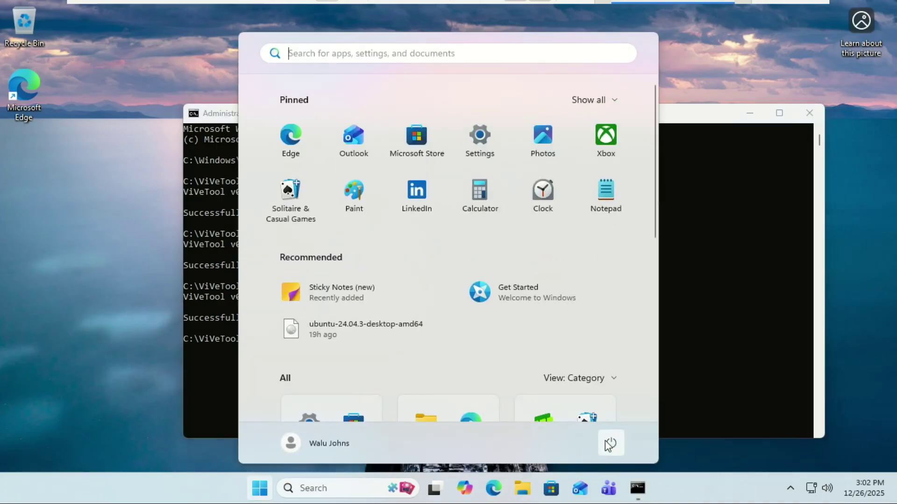
click(607, 444)
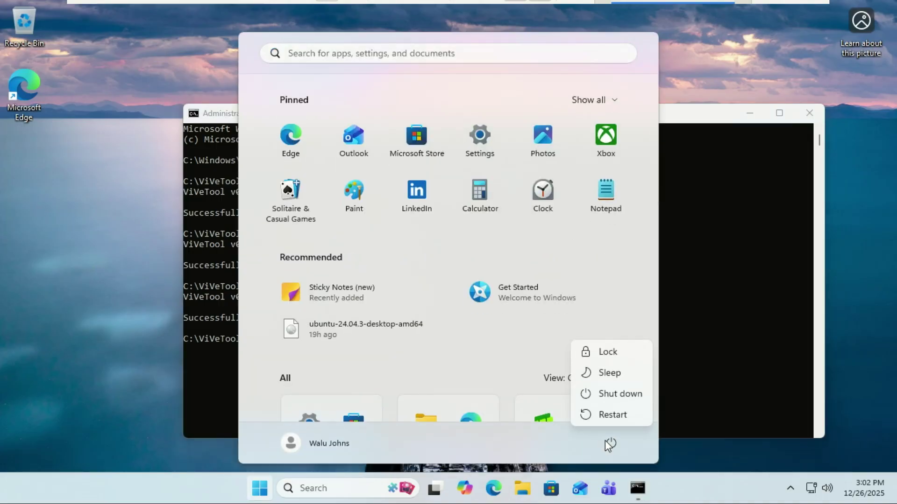
click(612, 416)
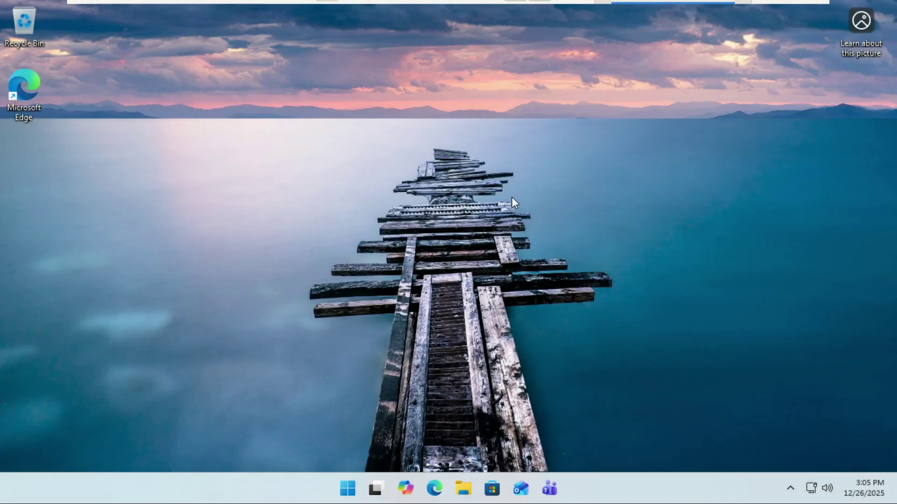
Step: Turn on the Run dialog toggle in Settings > System > Advanced, then close Settings
click(347, 488)
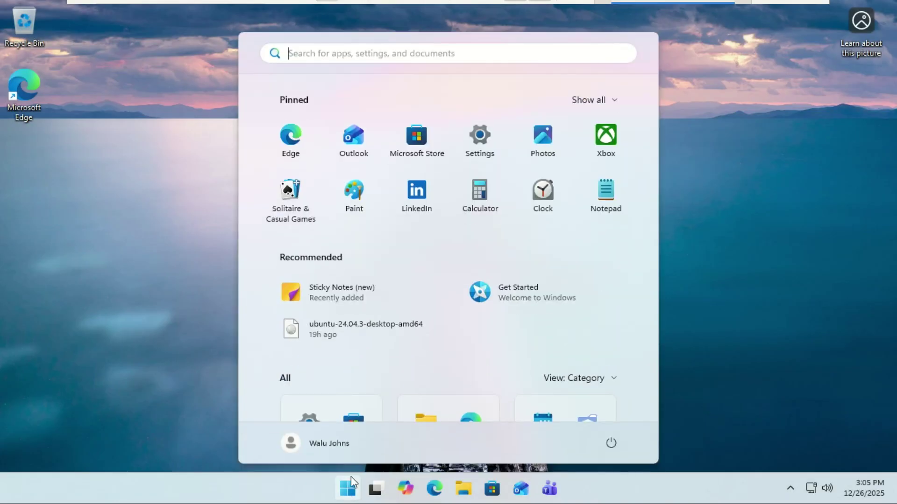
click(481, 138)
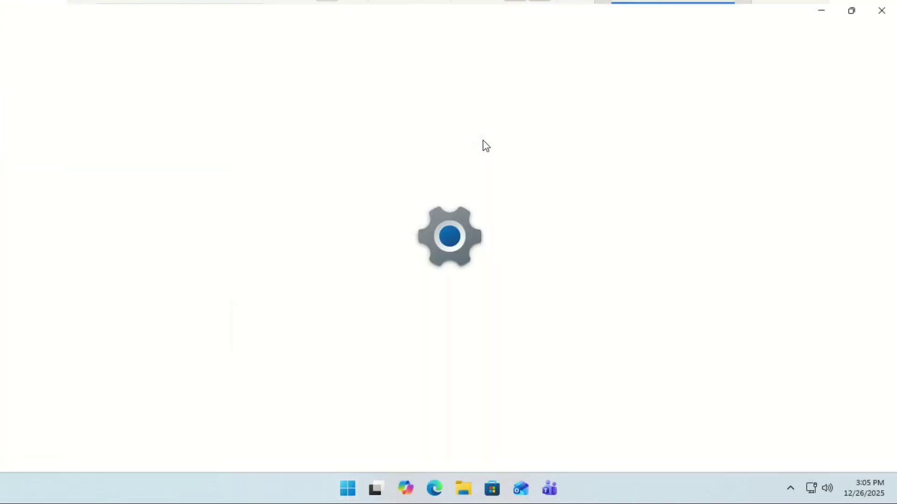
scroll(892, 256, down, 5)
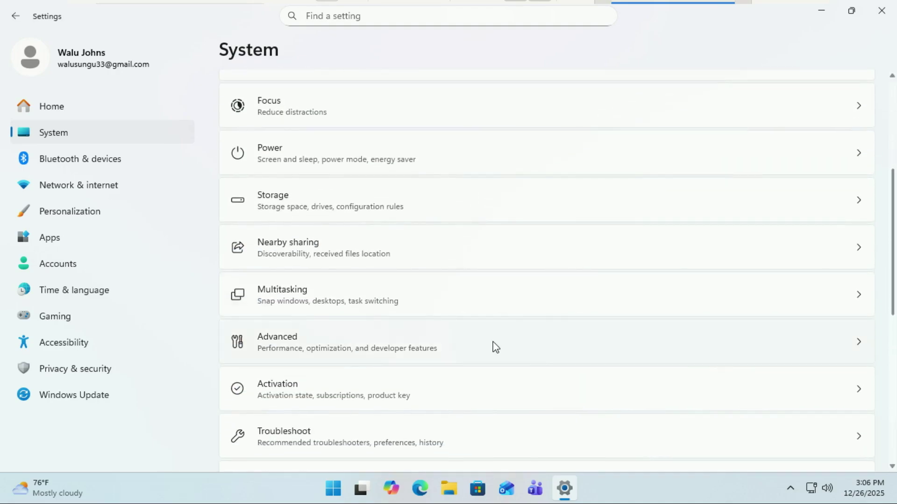
click(484, 346)
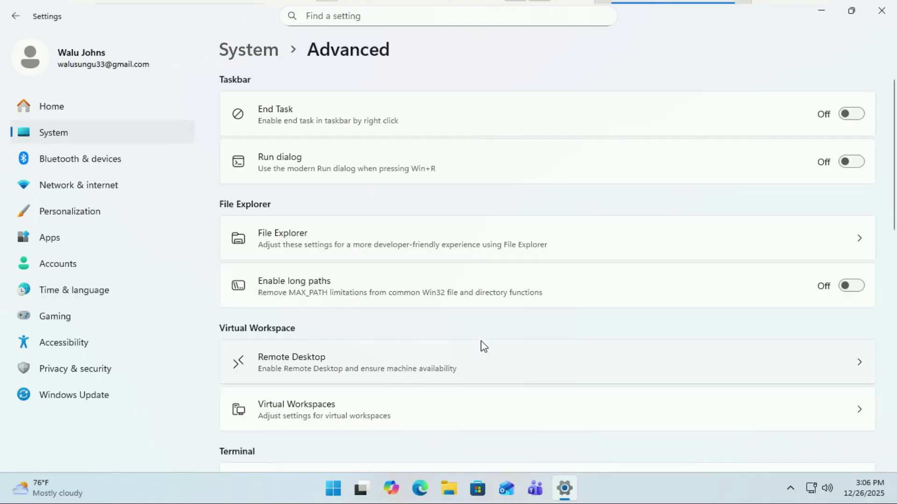
click(858, 162)
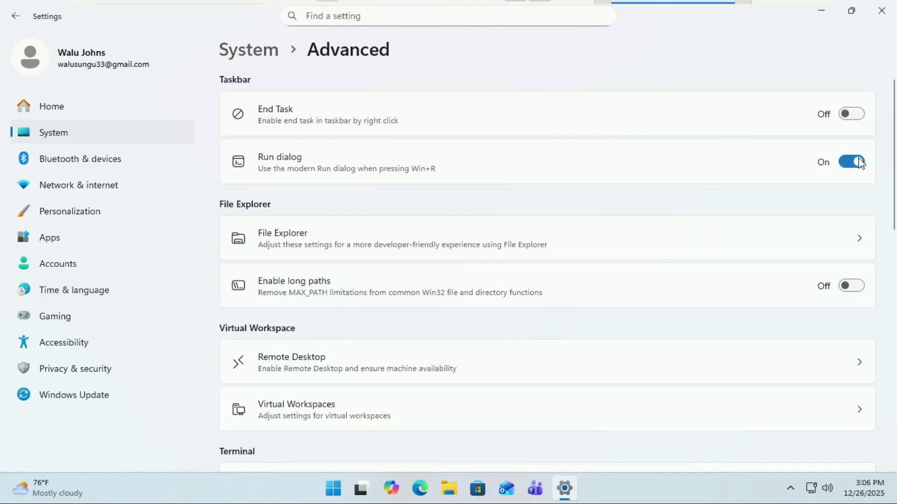
click(881, 12)
Step: Launch System Configuration from the msconfig.exe suggestion in the new Run box, then cancel it
key(super+r)
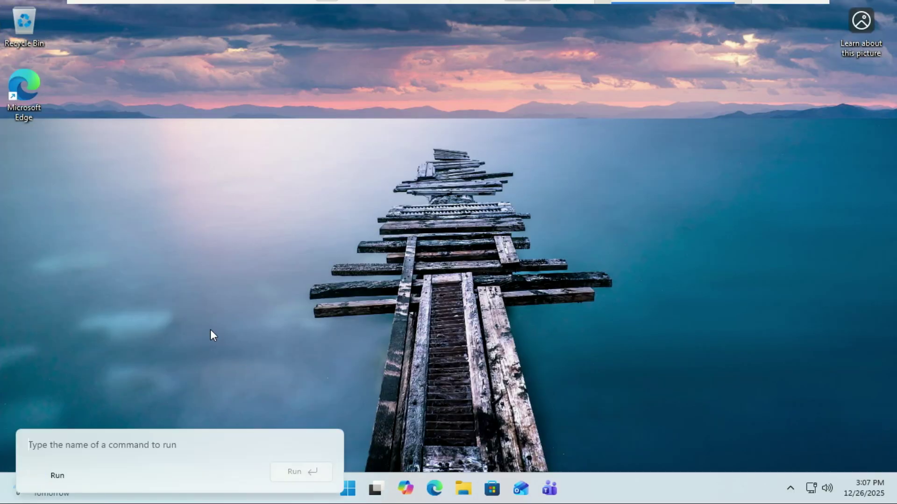
right_click(210, 329)
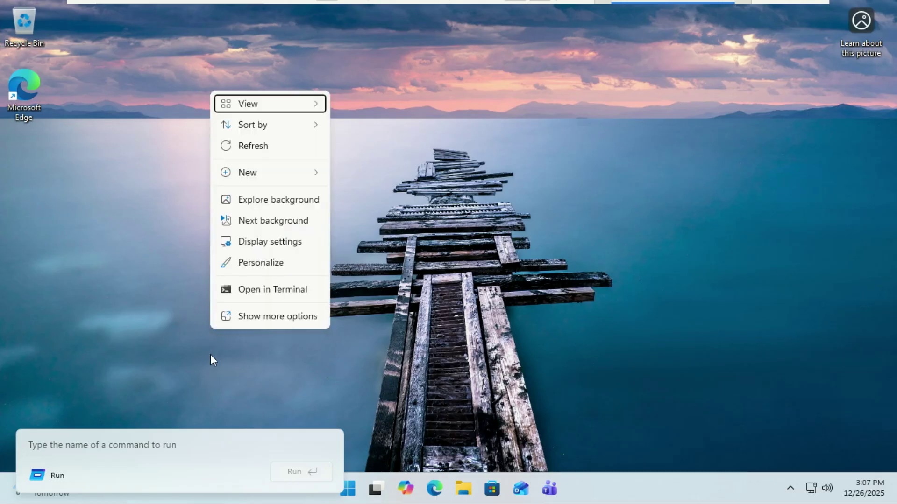
click(197, 399)
key(super+r)
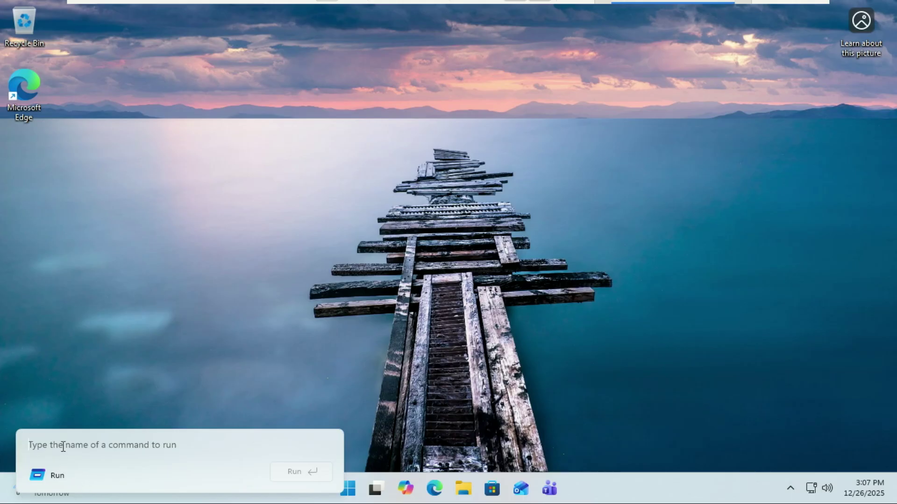
text(mscon)
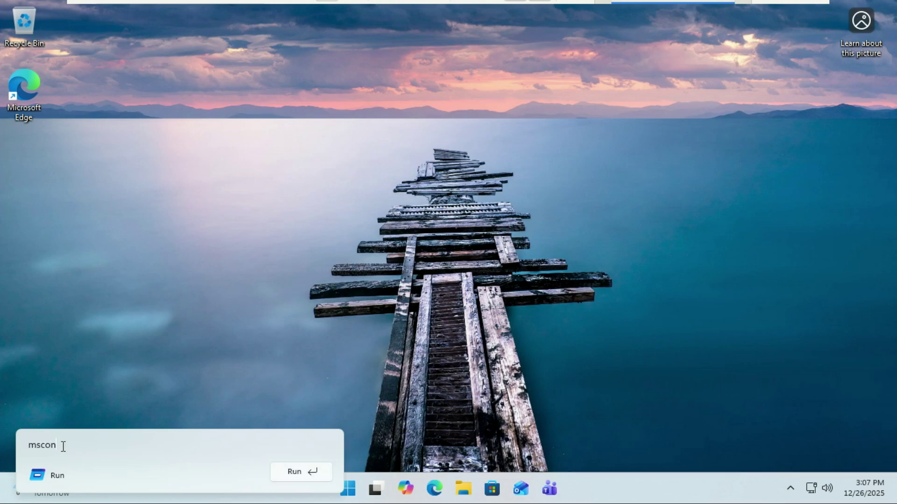
text(fig)
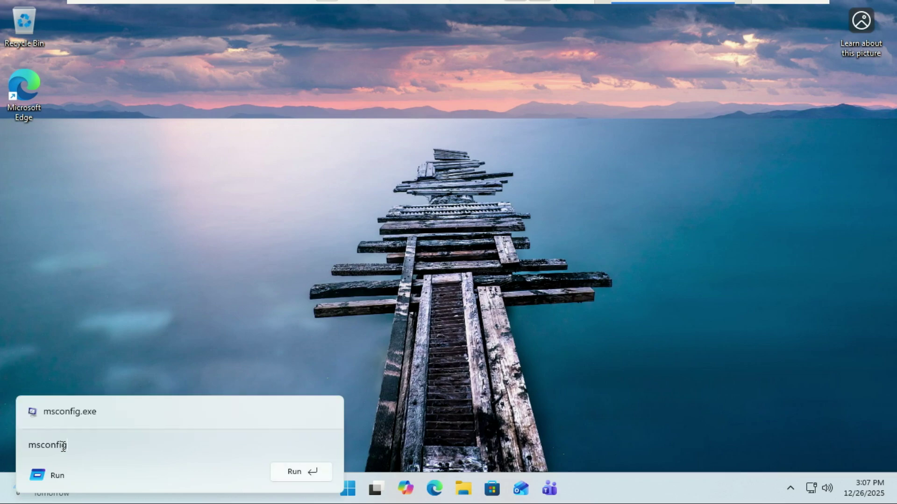
click(75, 414)
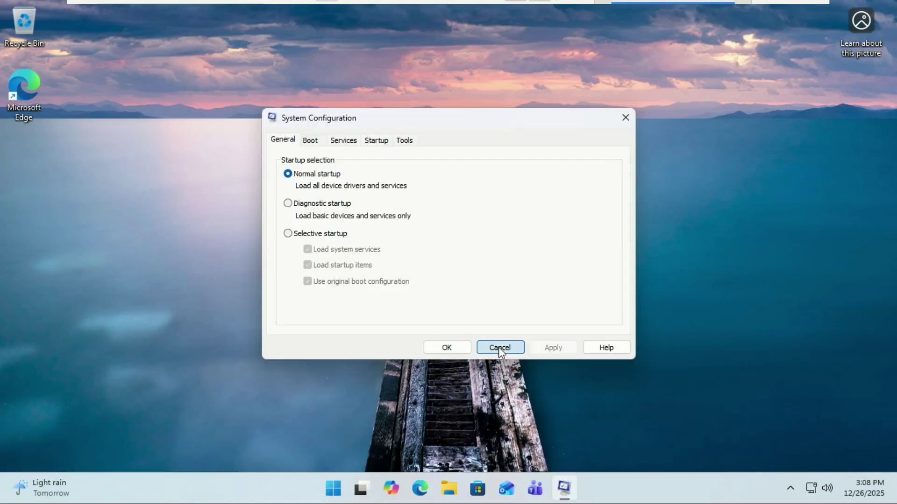
click(498, 348)
Step: Run services.exe from the Run box using its full-path suggestion
key(super+r)
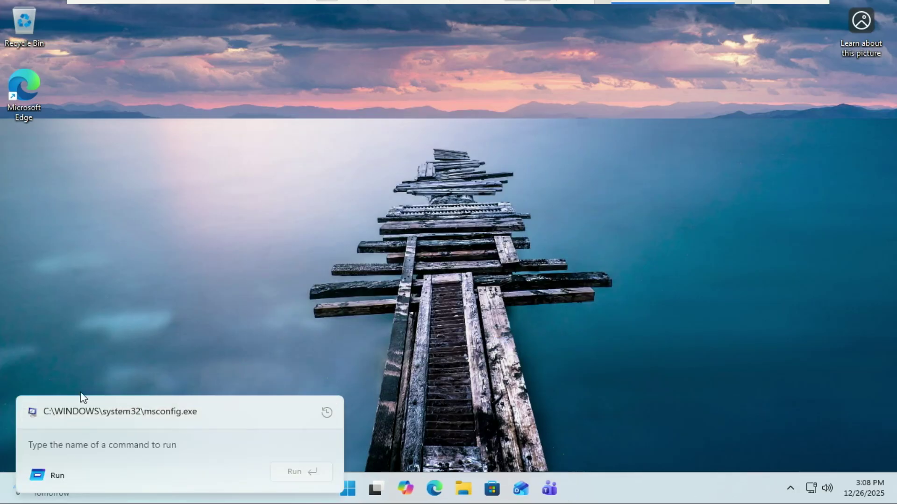
text(servi)
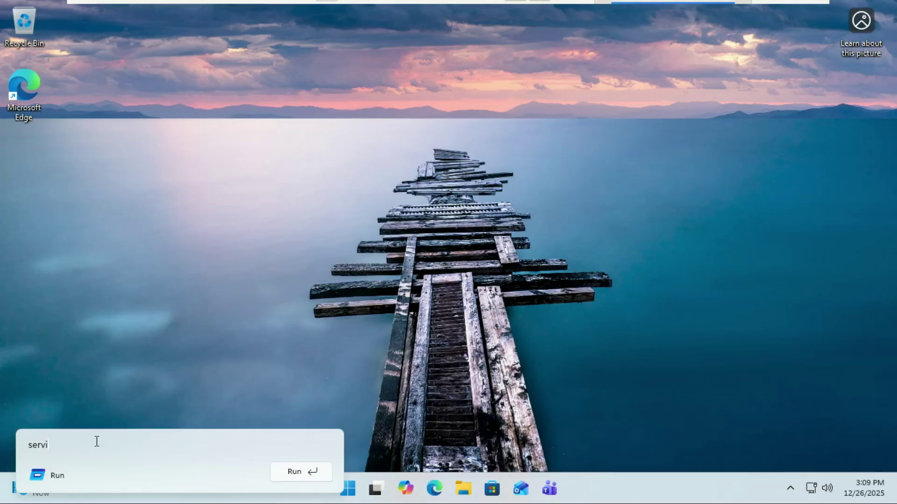
text(ces)
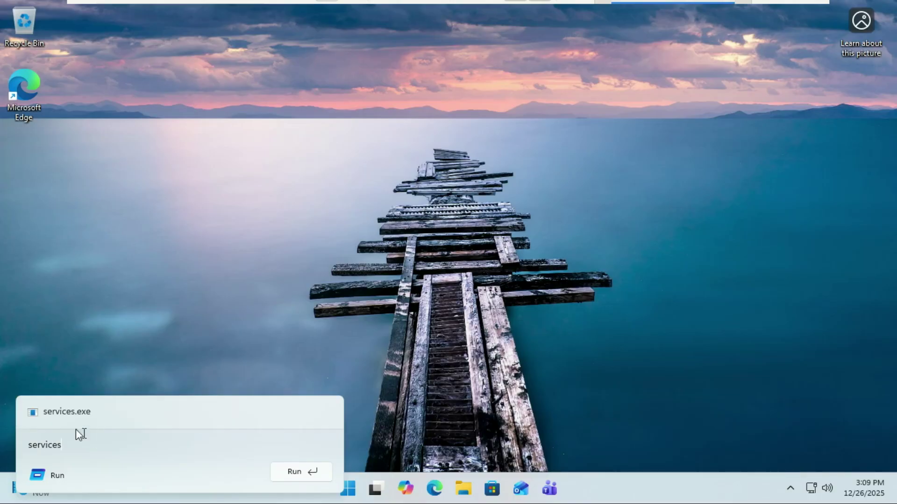
click(71, 415)
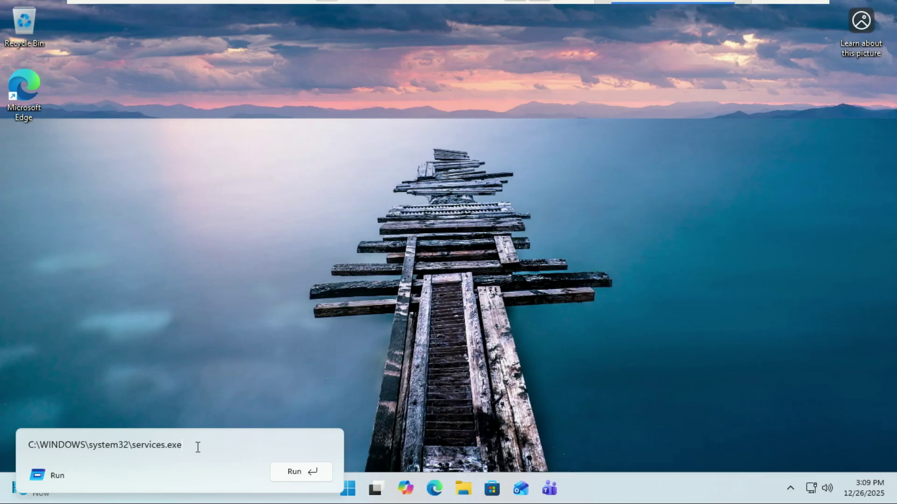
click(295, 473)
Step: Reopen Run, type 'cmd', and dismiss the Run box
key(super+r)
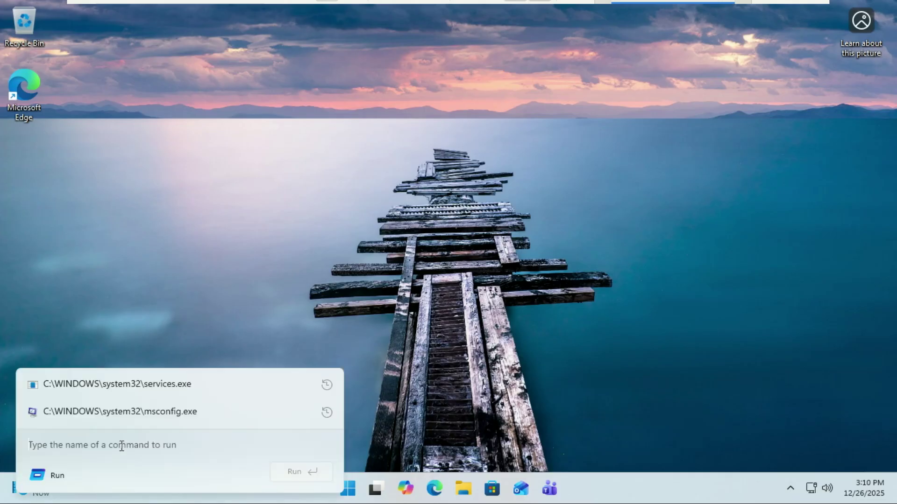
text(cmd)
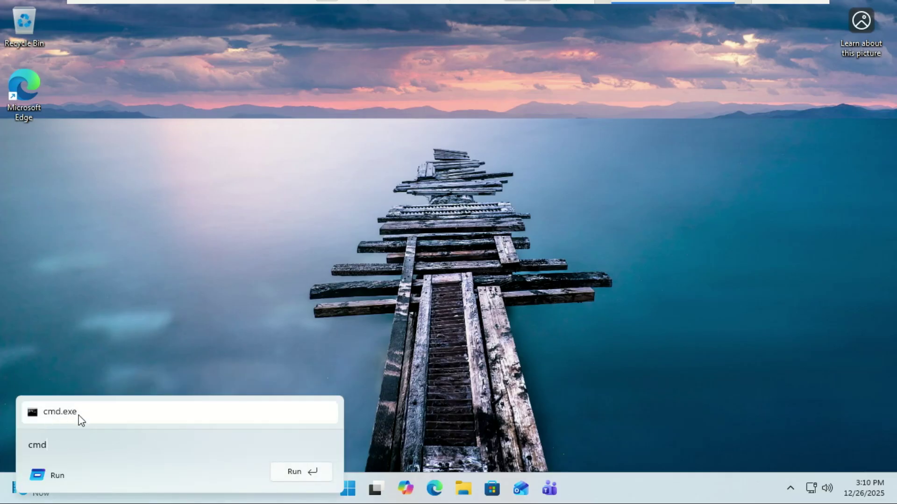
key(Return)
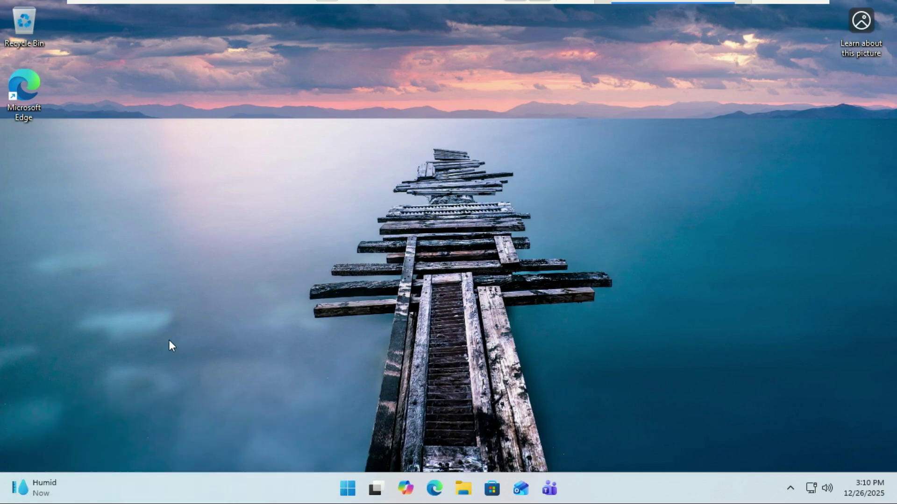
Step: Go to Settings > Accounts > Other users
click(348, 489)
click(486, 136)
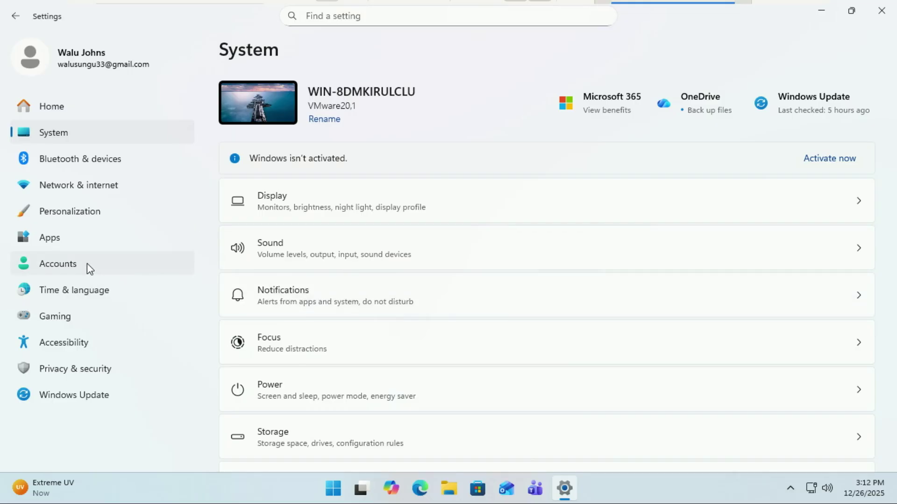
click(86, 263)
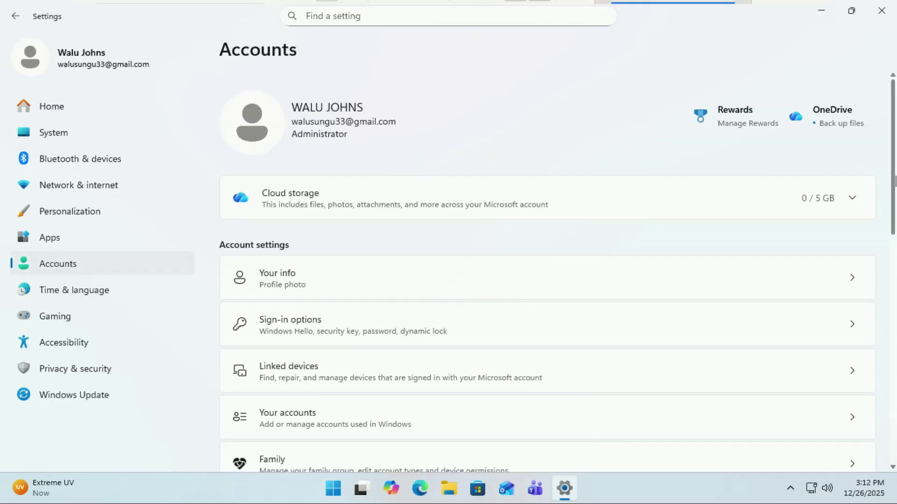
scroll(374, 254, down, 5)
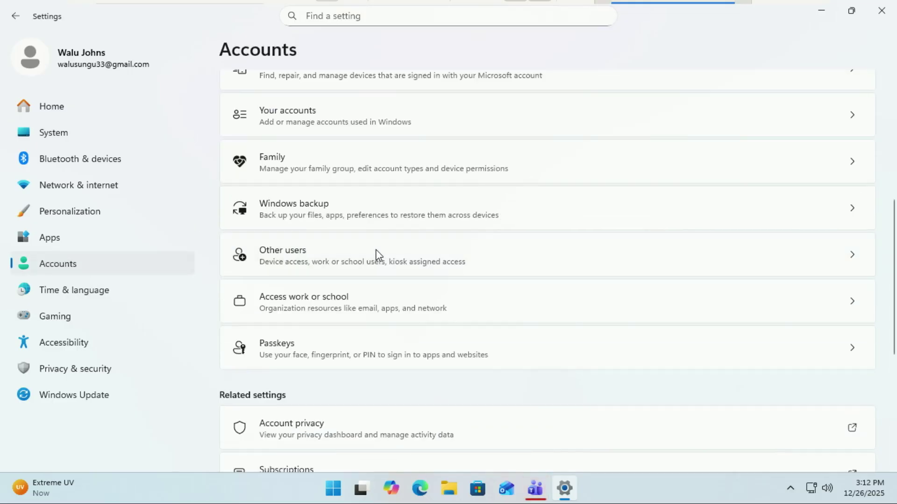
click(860, 166)
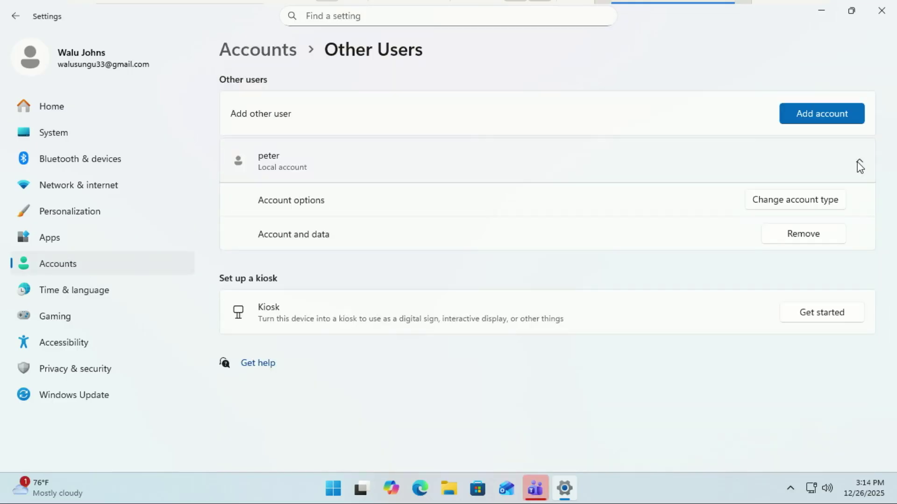
Step: View the local user's new account-type dialog, keep Standard User, and cancel
click(804, 200)
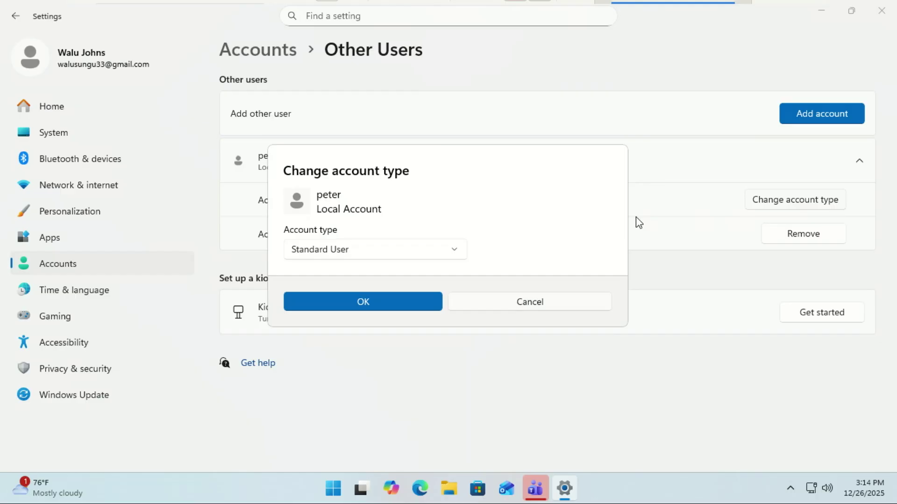
click(461, 255)
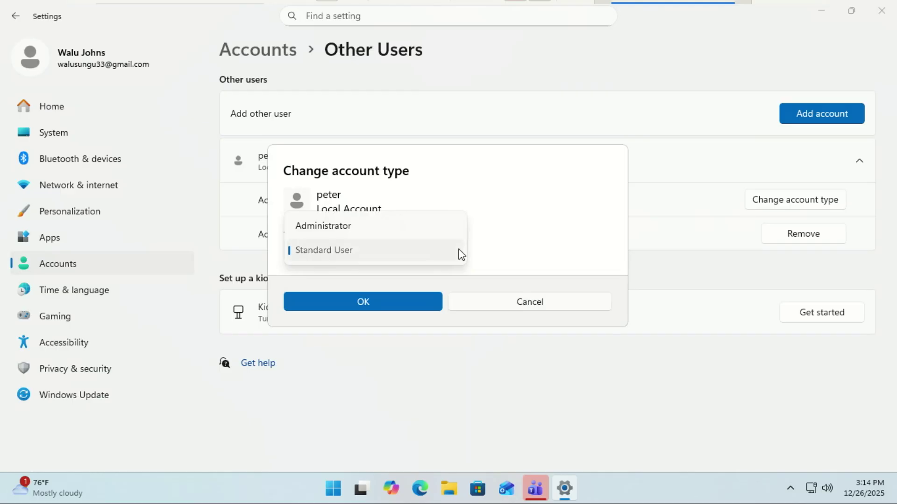
click(460, 253)
click(537, 304)
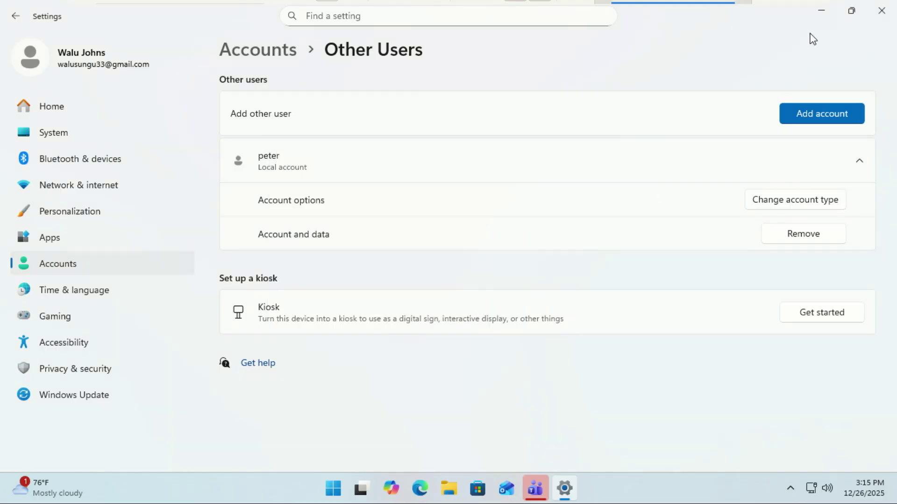
Step: Close Settings and the Teams welcome window, then launch On-Screen Keyboard by searching 'key'
click(888, 10)
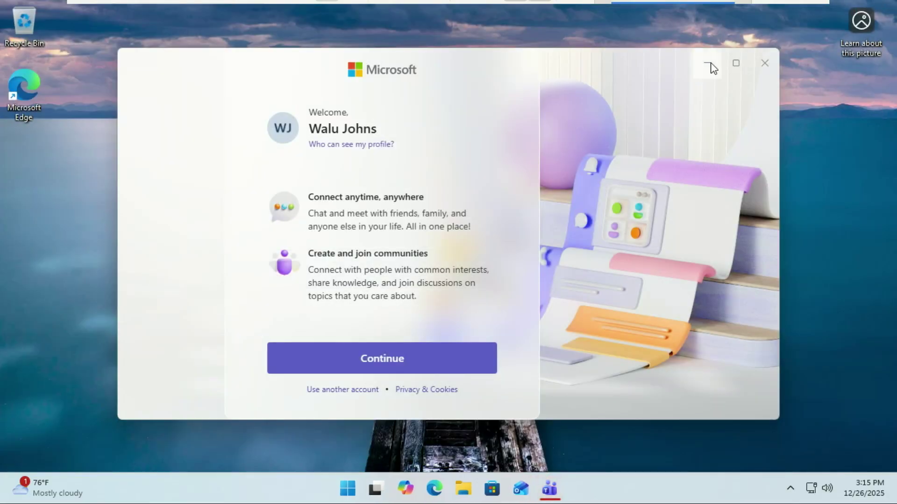
click(768, 63)
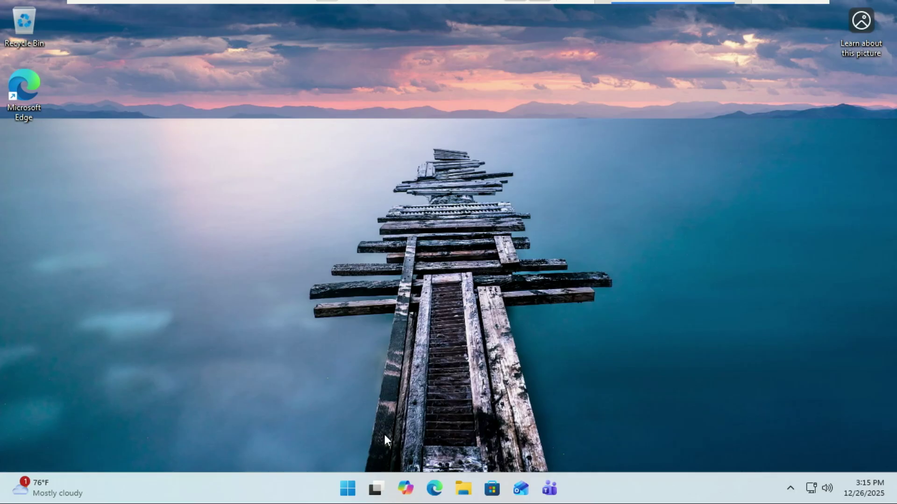
click(348, 488)
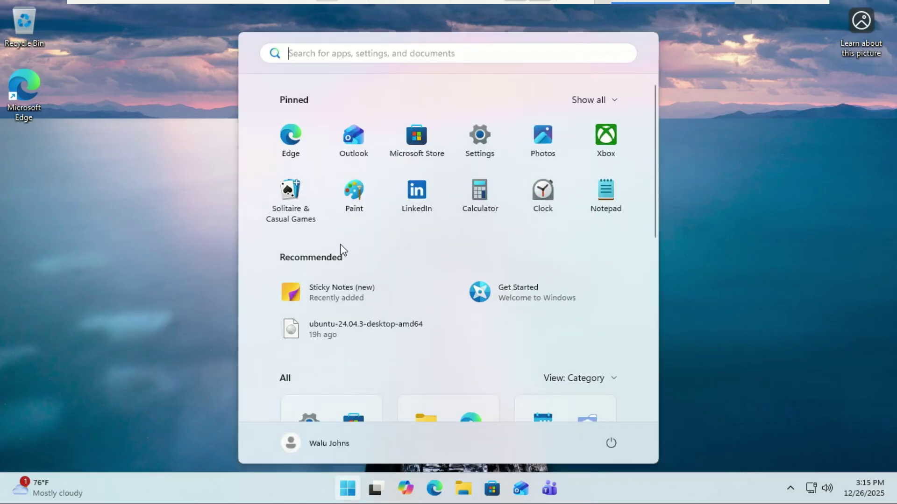
text(key)
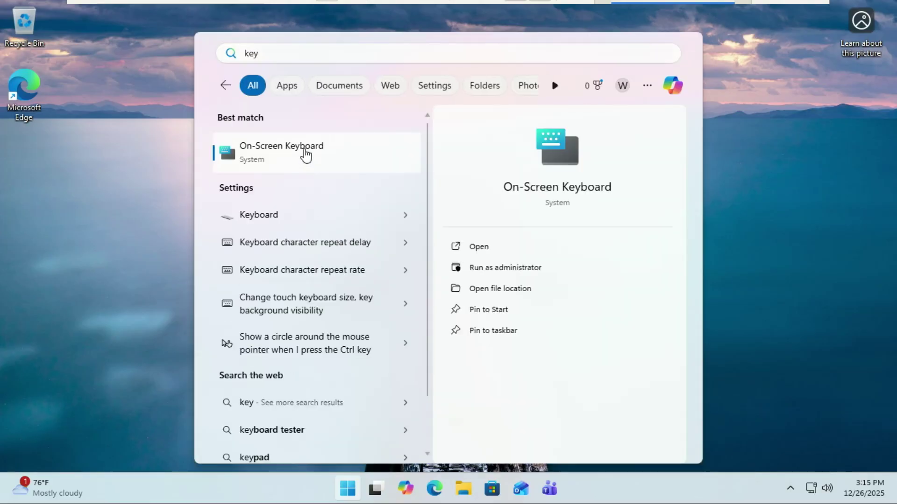
click(306, 154)
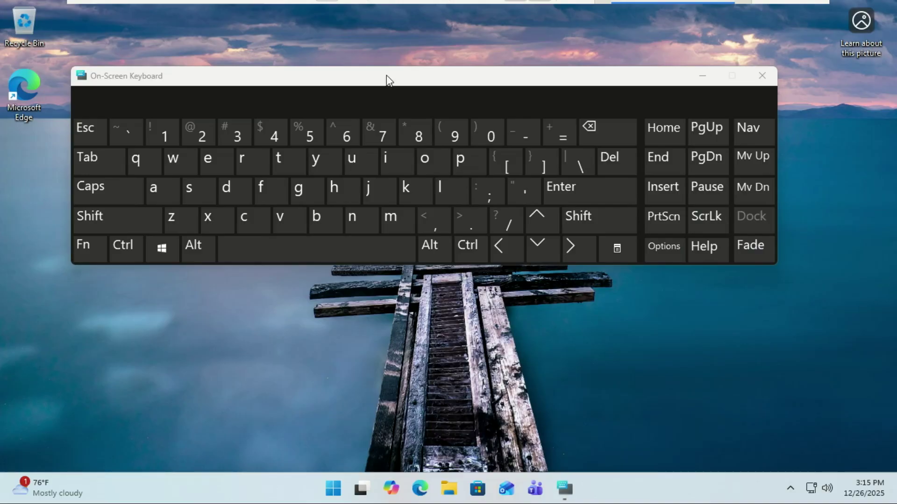
Step: Move the On-Screen Keyboard lower, try its menu key, then close it
drag(386, 75, 473, 202)
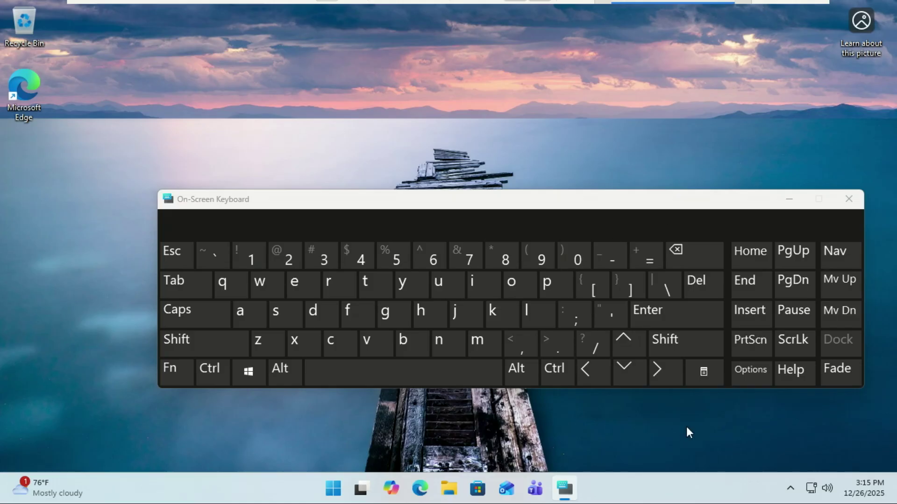
click(703, 376)
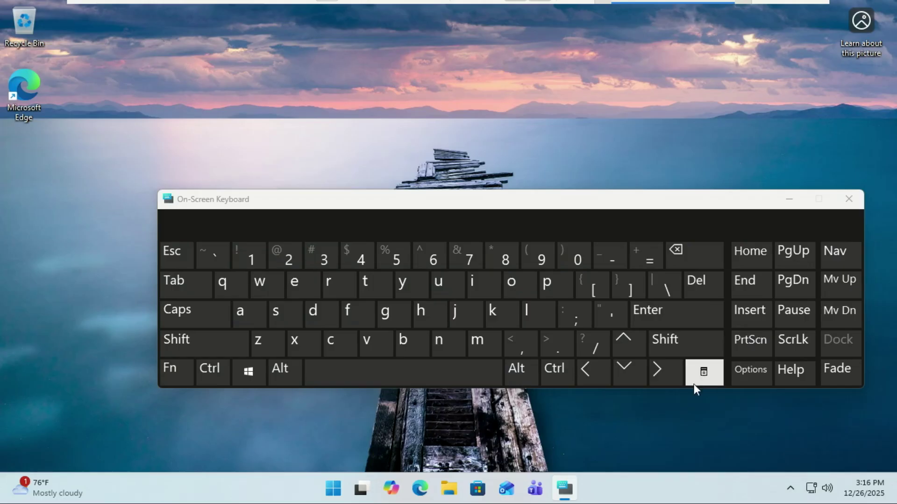
click(851, 198)
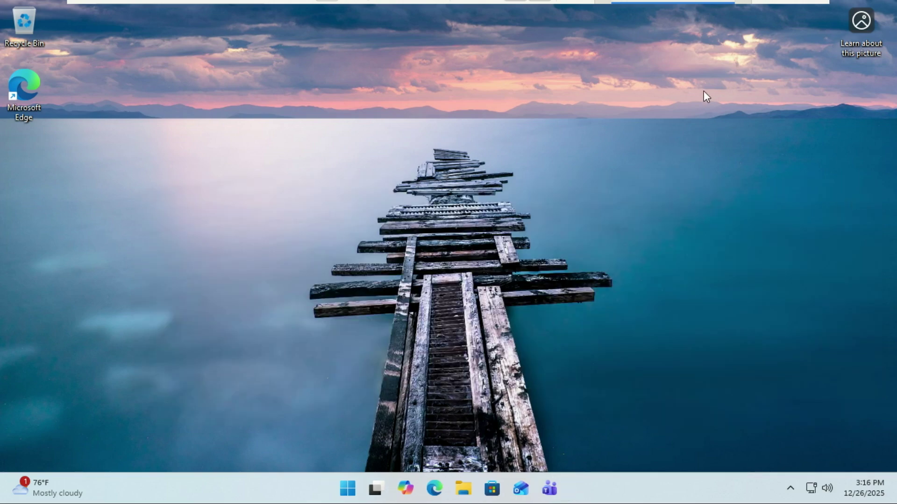